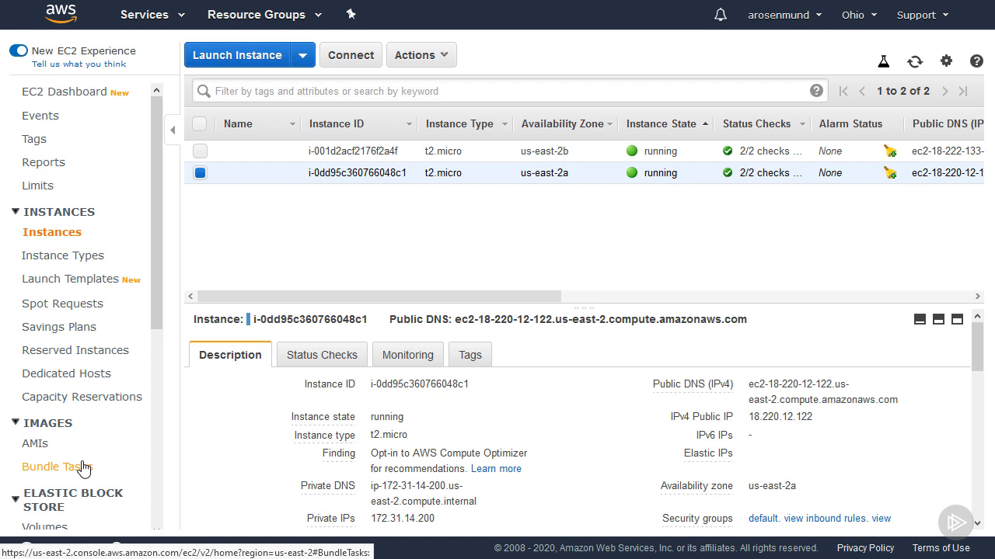
# - Open the Juice-Shop-Target target group and view its registered targets
pyautogui.scroll(-5, 84, 466)
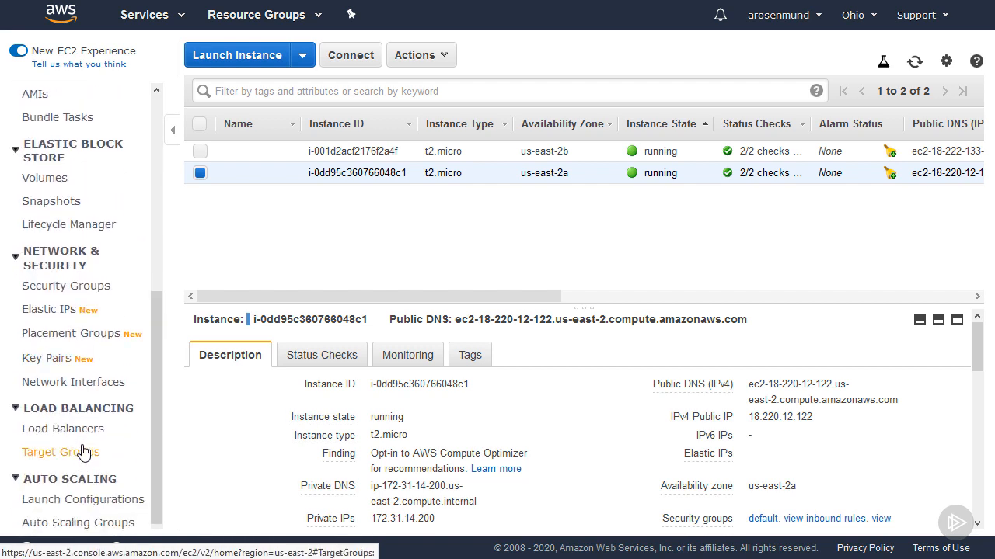
pyautogui.click(84, 452)
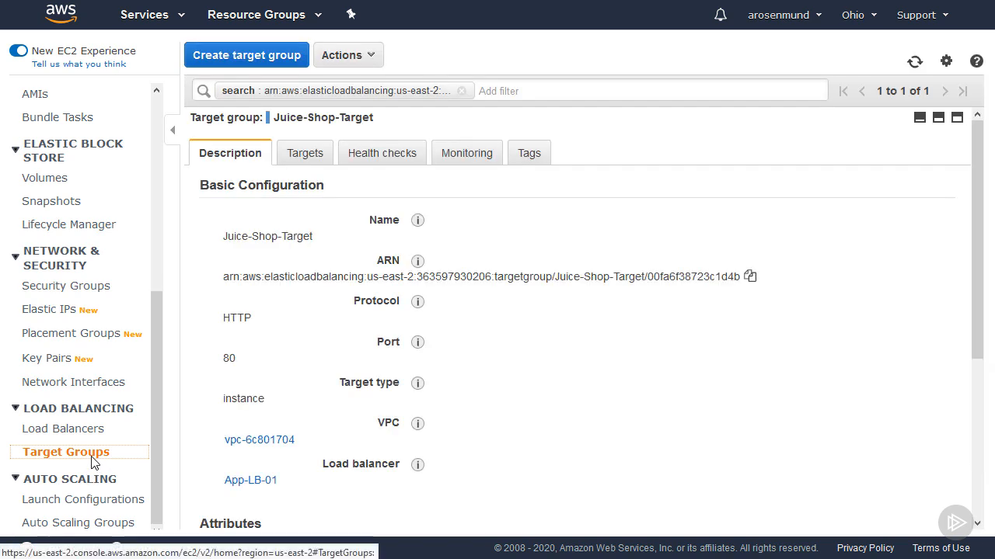
pyautogui.click(310, 160)
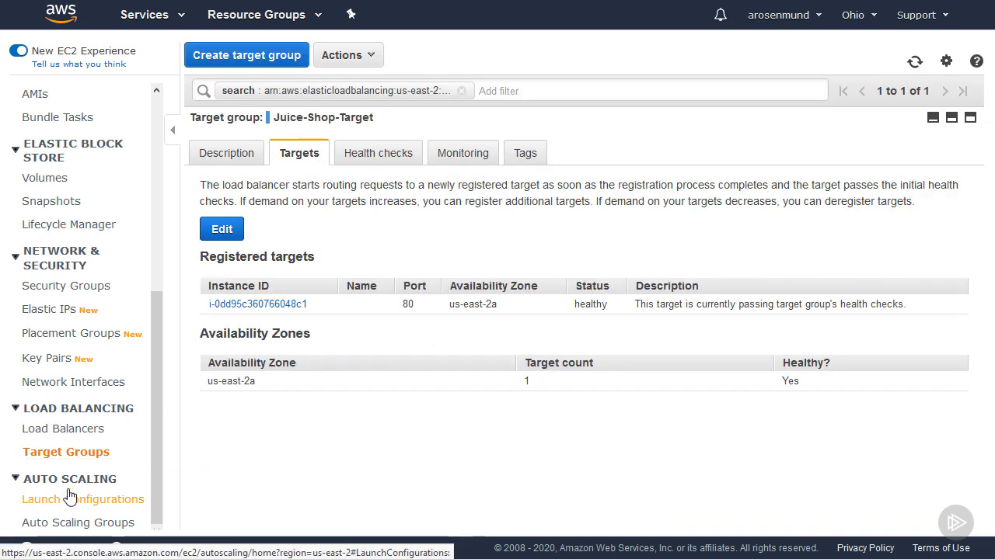
# - Check the integrated services of load balancer App-LB-01 and open its associated AWS WAF web ACL
pyautogui.click(73, 433)
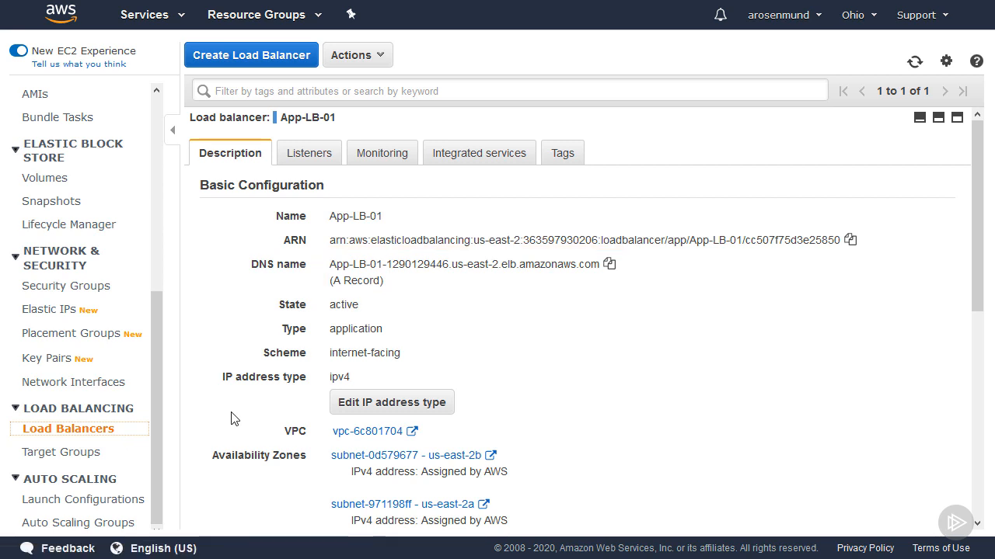
pyautogui.click(468, 157)
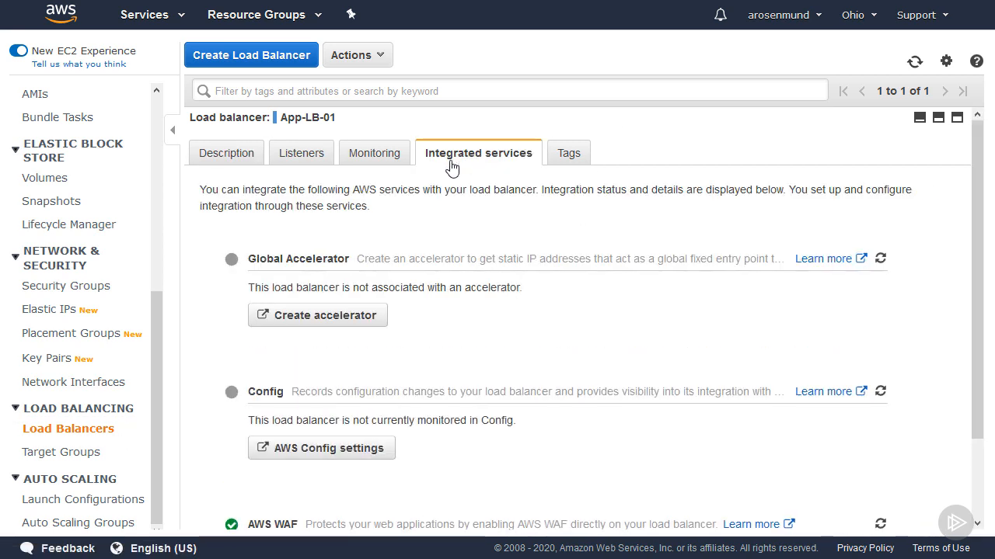
pyautogui.scroll(-2, 525, 387)
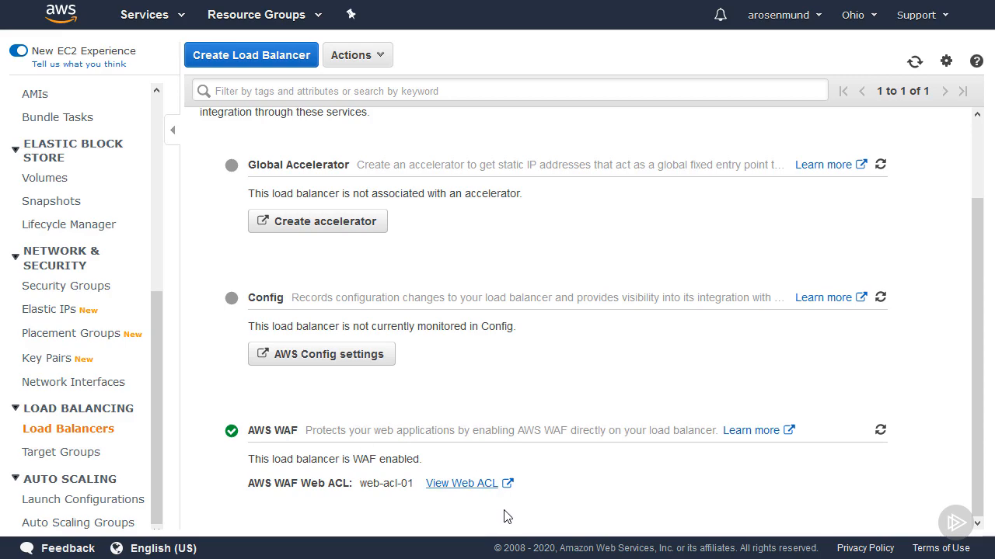
pyautogui.click(461, 485)
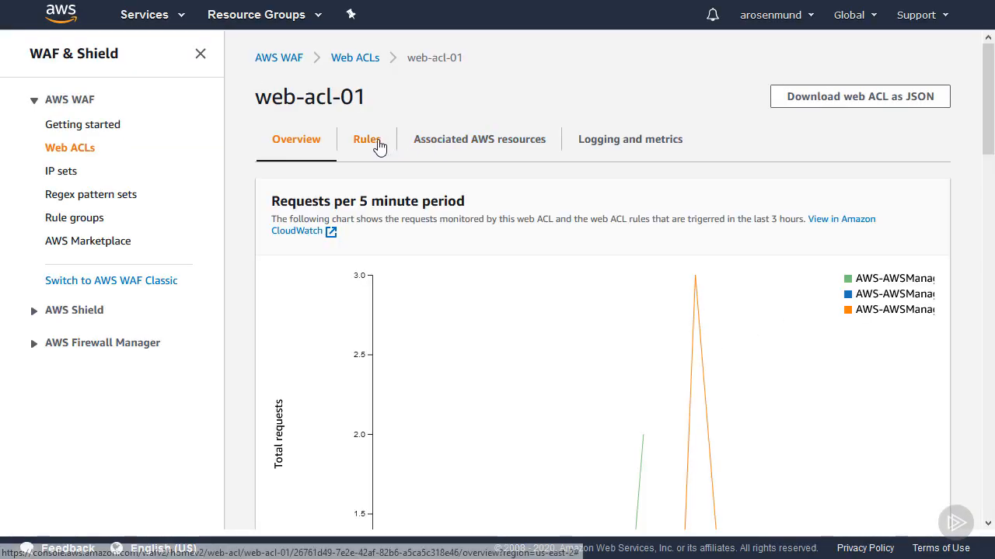
# - Review the AWS resources associated with web-acl-01 and its list of rules
pyautogui.click(435, 149)
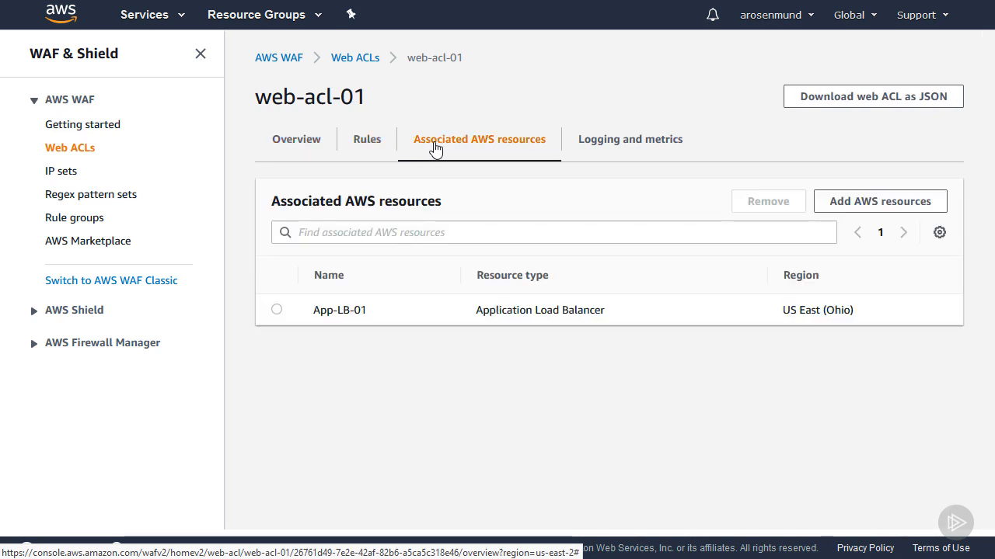
pyautogui.click(370, 147)
pyautogui.scroll(-1, 332, 212)
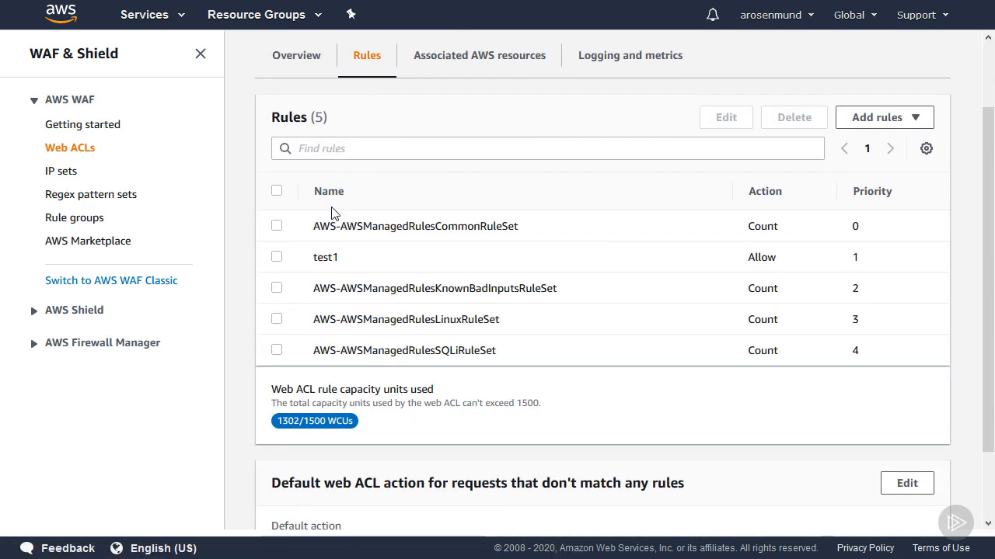
# - Open the page for adding managed rule groups to web-acl-01 and examine the AWS managed rule groups with their capacities and actions
pyautogui.click(878, 117)
pyautogui.click(760, 144)
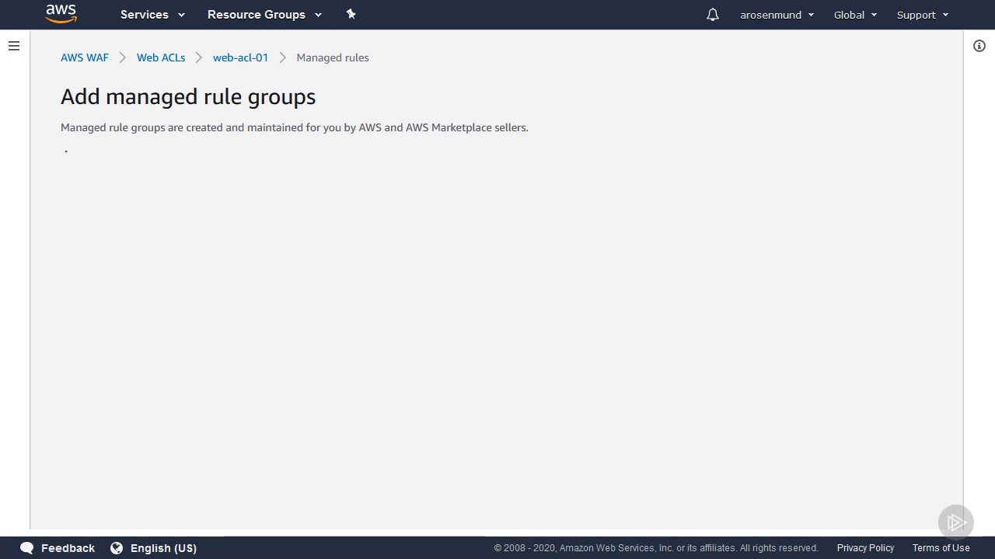
pyautogui.click(88, 176)
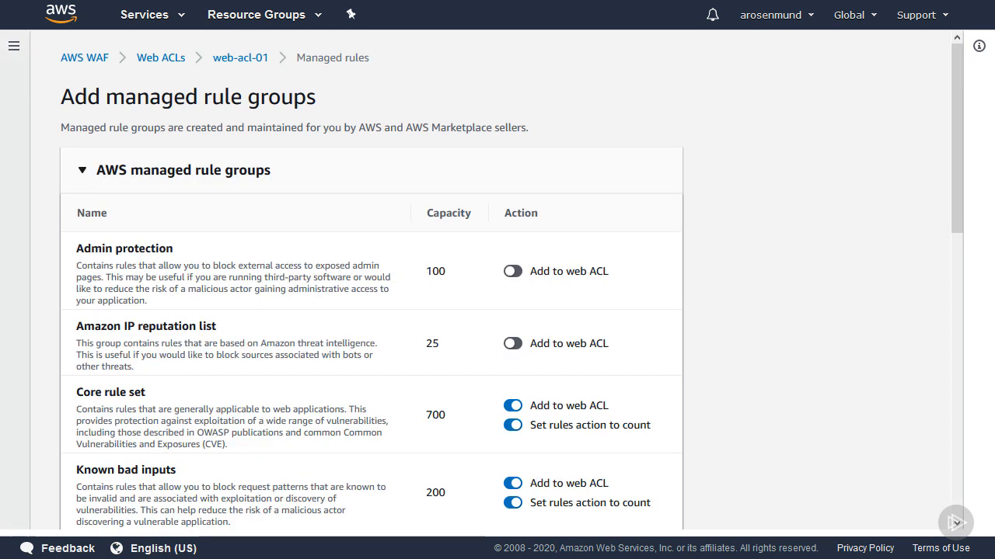
pyautogui.scroll(-3, 66, 264)
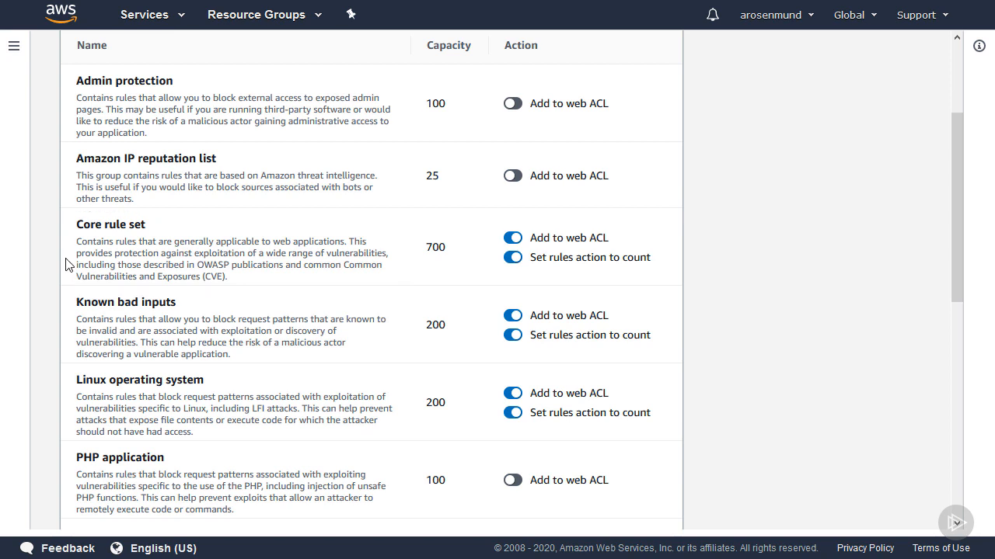
pyautogui.scroll(-1, 66, 264)
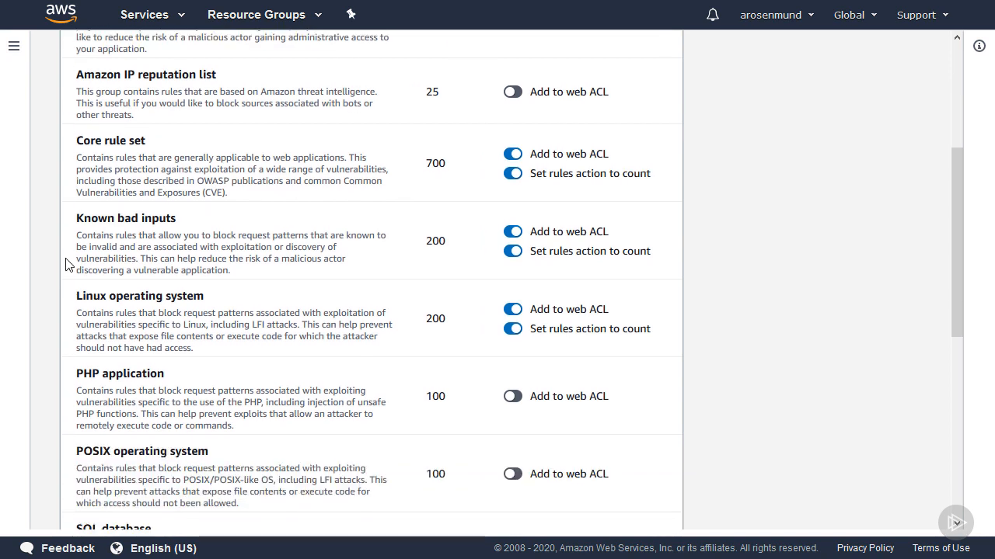
pyautogui.scroll(-1, 66, 267)
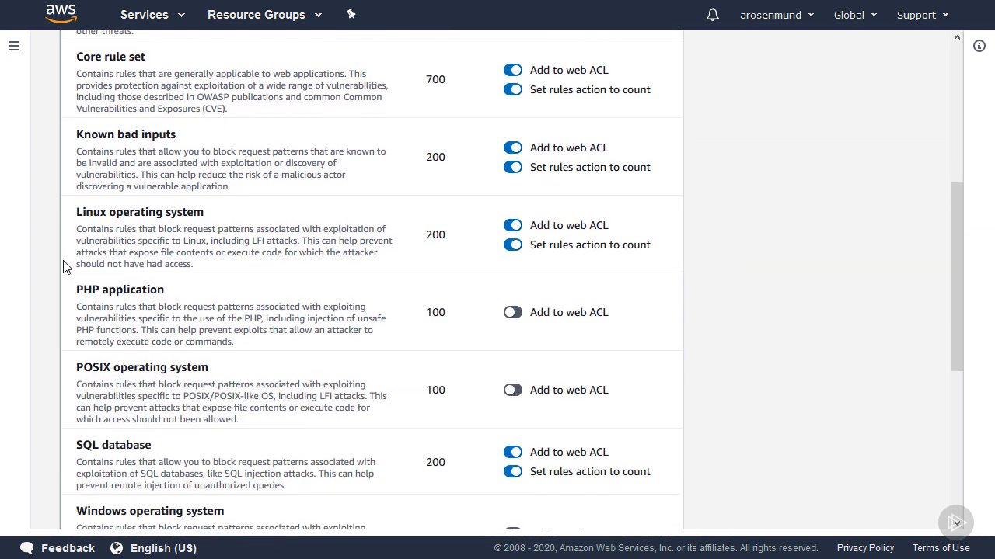
pyautogui.scroll(-1, 66, 267)
pyautogui.scroll(-1, 44, 272)
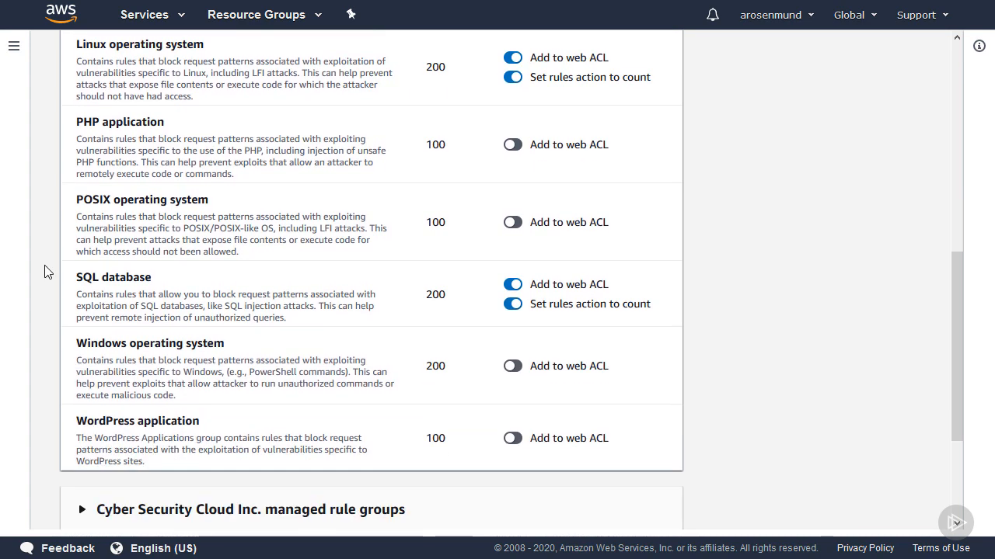
pyautogui.scroll(6, 44, 271)
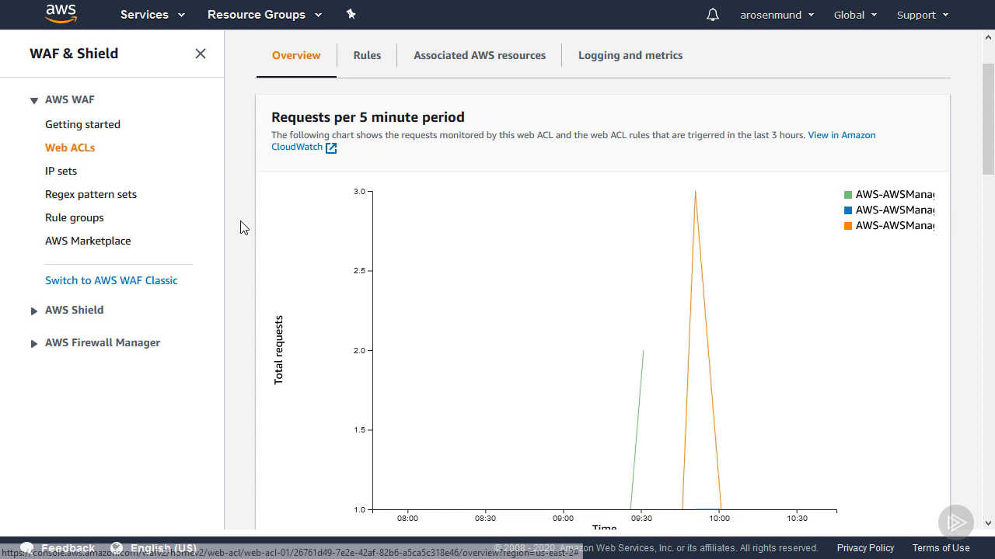
# - Inspect the details of the sampled /rest/user/login request in the web ACL overview and close them
pyautogui.scroll(-5, 266, 287)
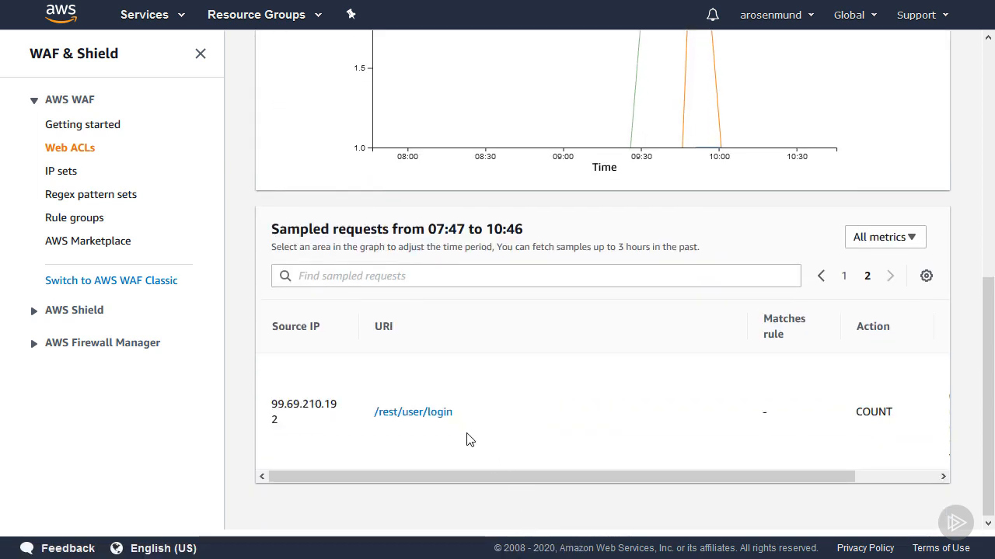
pyautogui.click(442, 417)
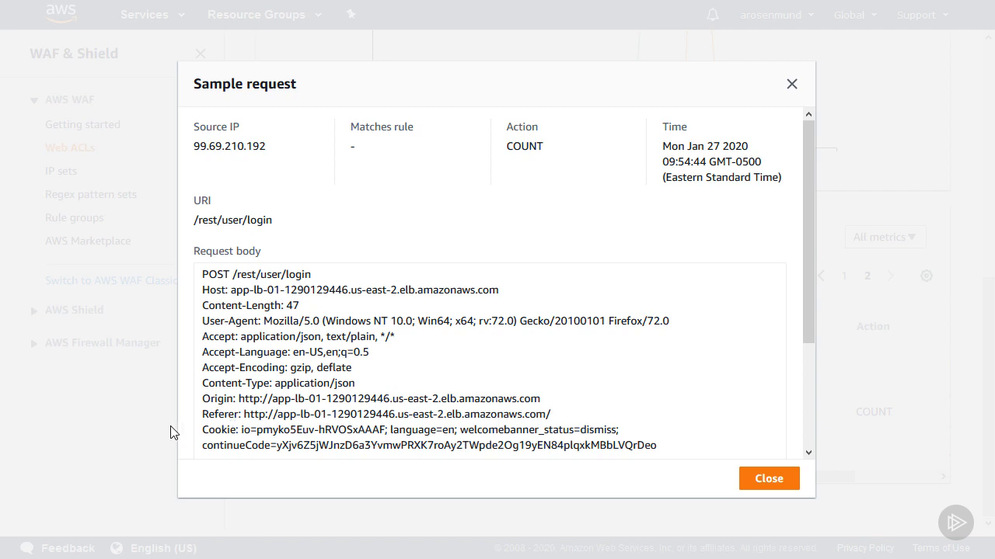
pyautogui.scroll(-3, 170, 426)
pyautogui.click(792, 84)
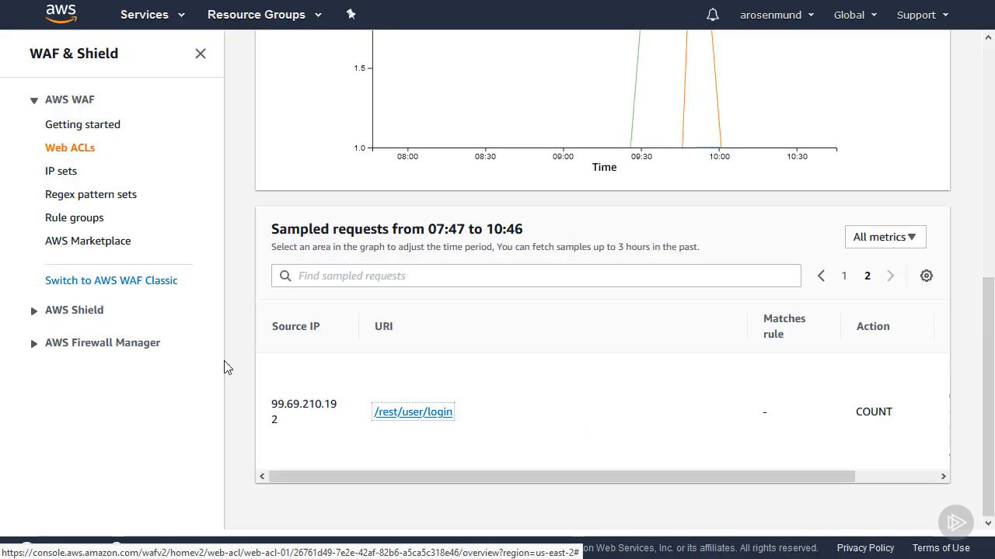
pyautogui.scroll(5, 234, 350)
# - View the web-acl-01 metrics in CloudWatch, graphing CountedRequests for rule ALL and replacing it with another listed metric
pyautogui.press('F5')
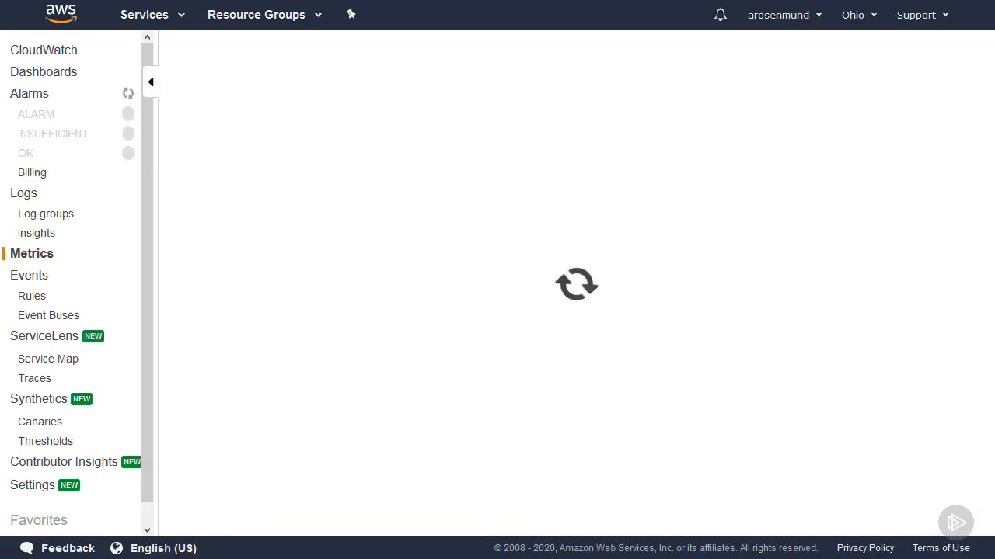
pyautogui.click(411, 400)
pyautogui.click(193, 397)
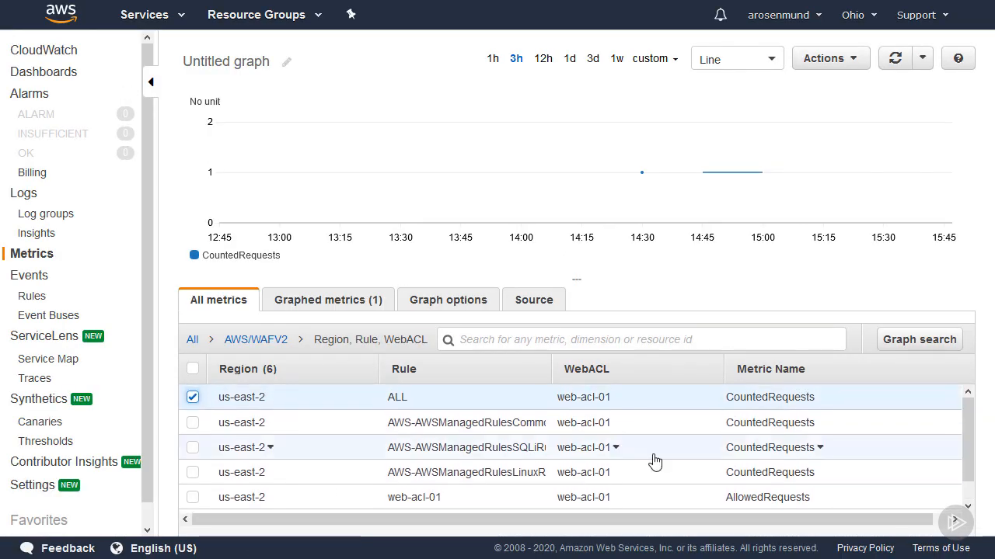
pyautogui.click(192, 397)
pyautogui.scroll(-1, 204, 475)
pyautogui.click(193, 476)
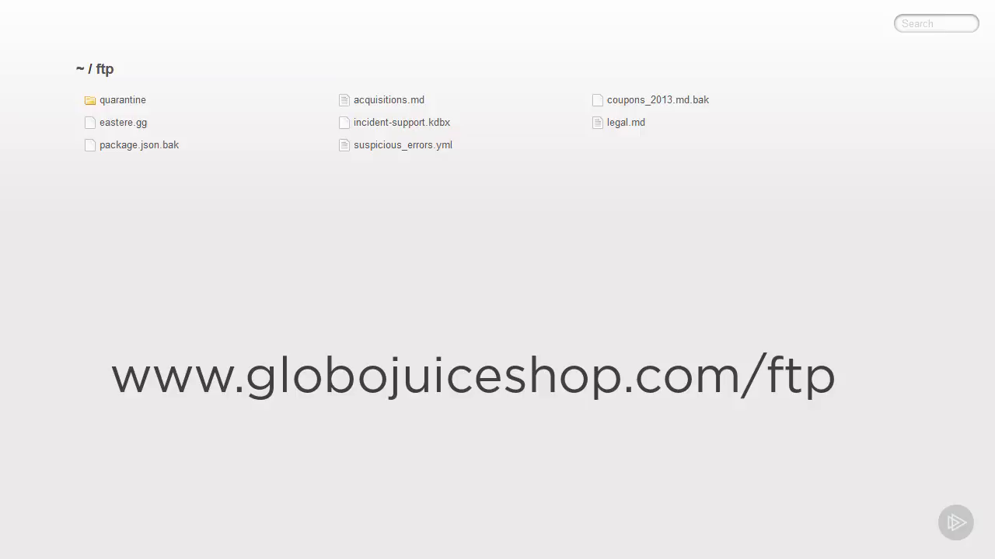
# - Try to open eastere.gg from the Juice Shop's ftp directory and return to the listing
pyautogui.click(110, 124)
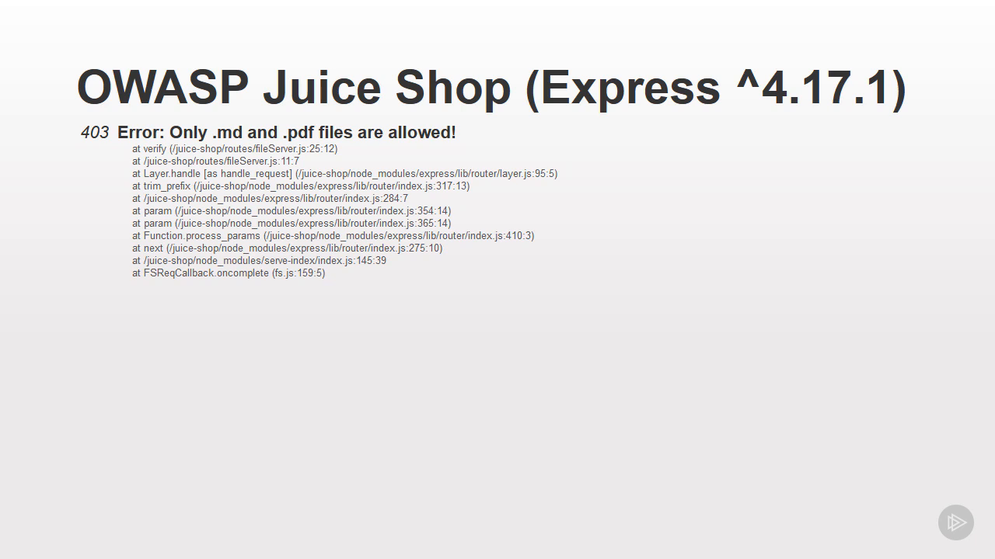
pyautogui.click(14, 17)
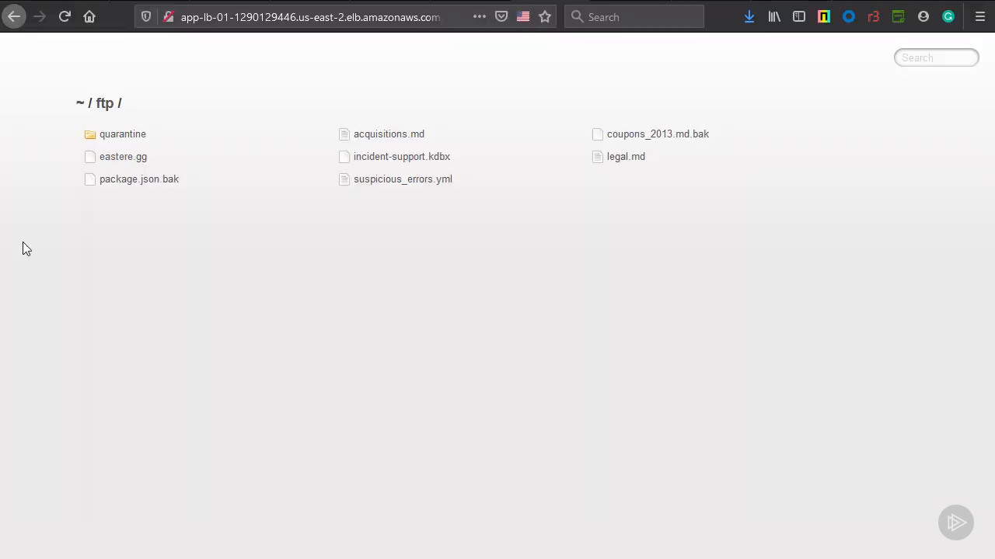
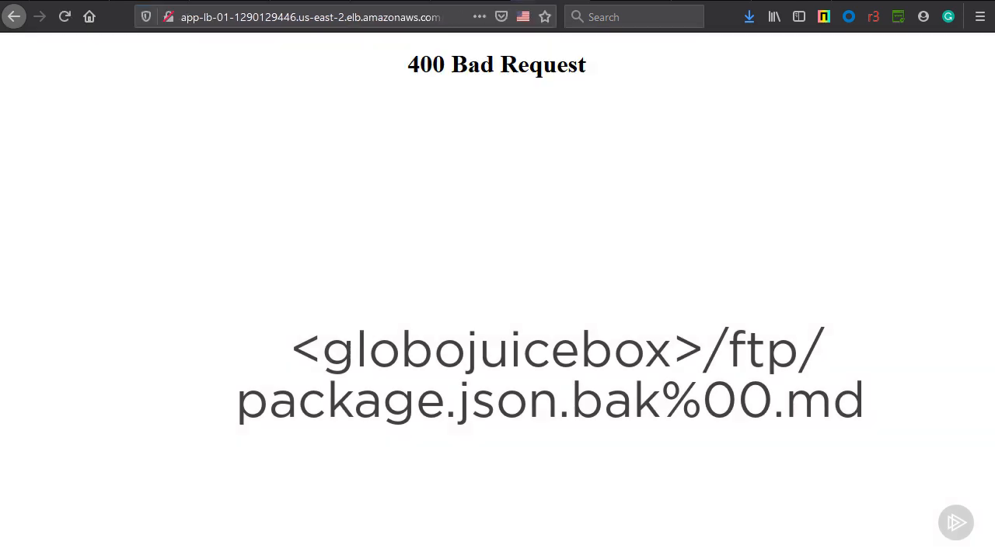
pyautogui.hotkey('ctrl', 'l')
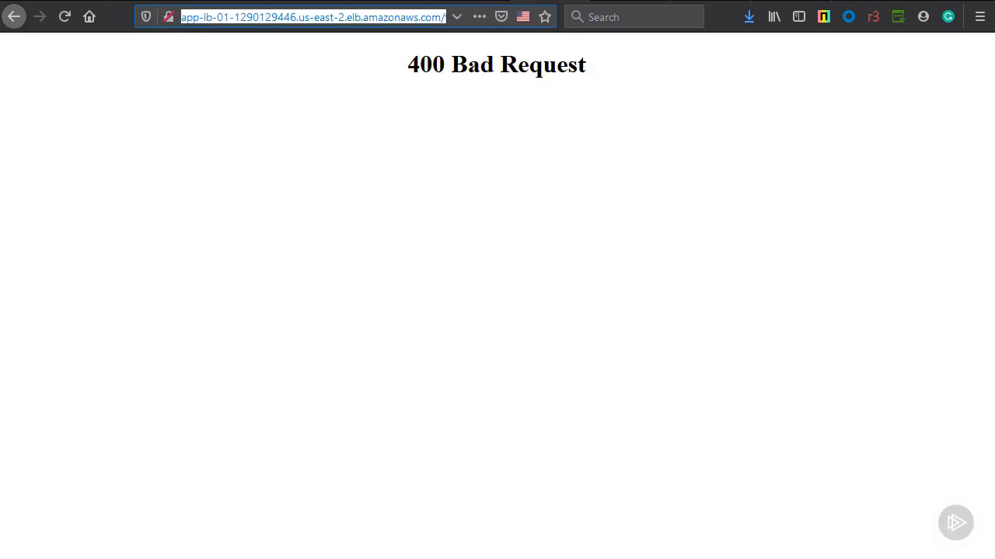
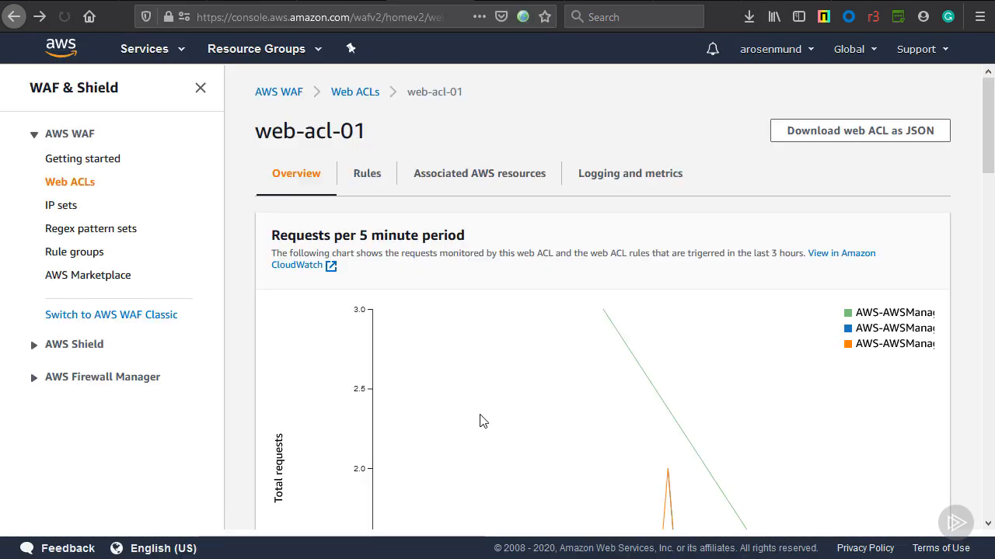
# - Examine the sampled /ftp/package.json.bak request in the web-acl-01 overview and close its details
pyautogui.scroll(-10, 480, 420)
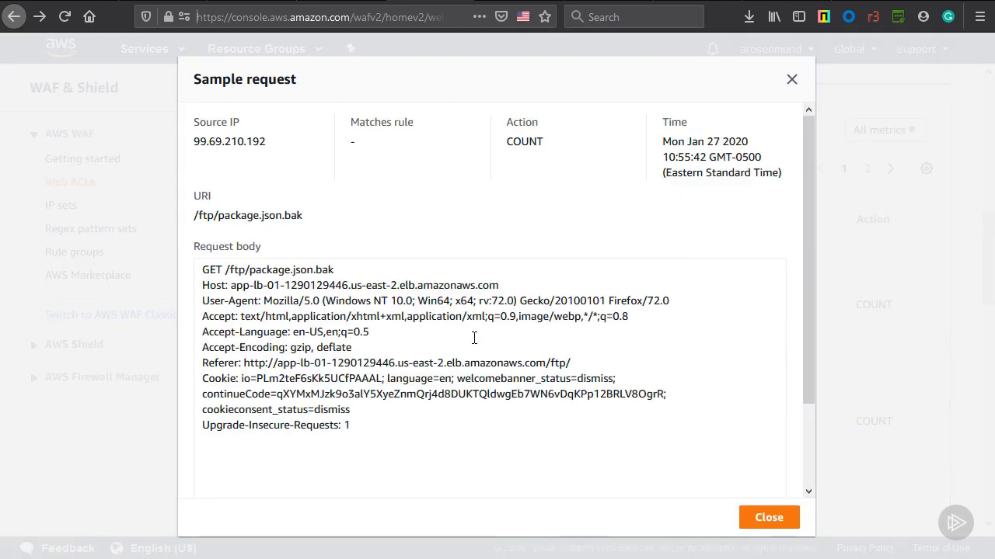
pyautogui.press('Escape')
pyautogui.scroll(3, 617, 416)
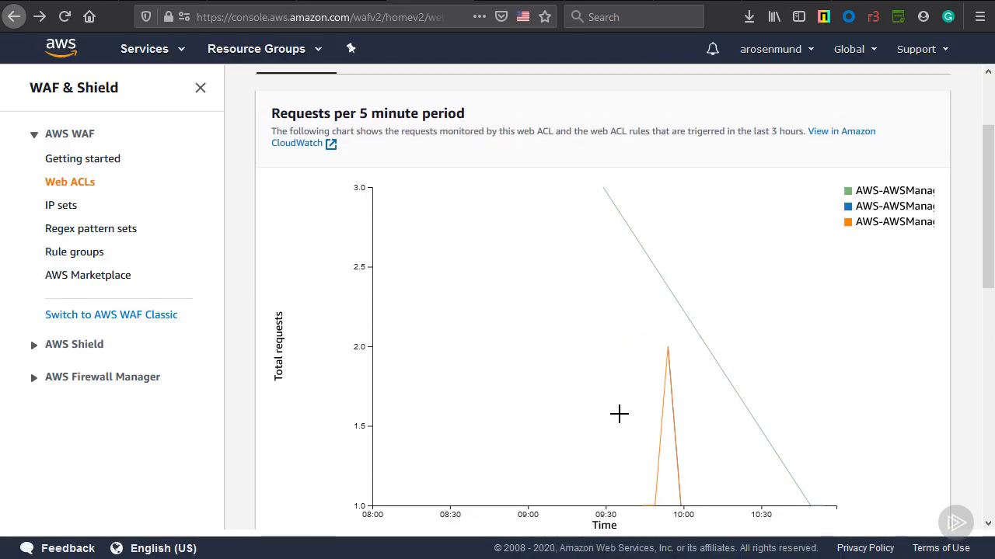
# - Set the default action of web-acl-01 for requests that don't match any rules to Block
pyautogui.click(387, 184)
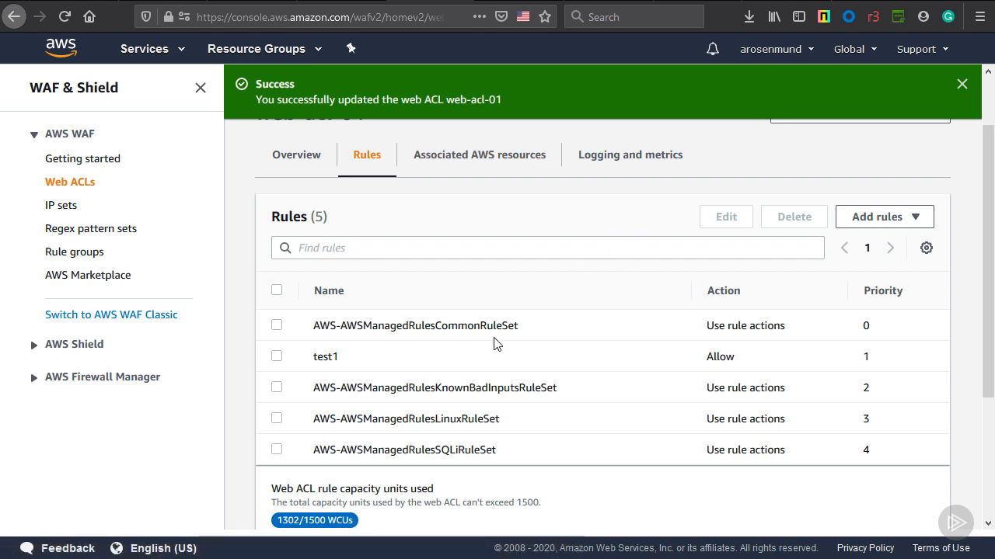
pyautogui.scroll(-3, 496, 343)
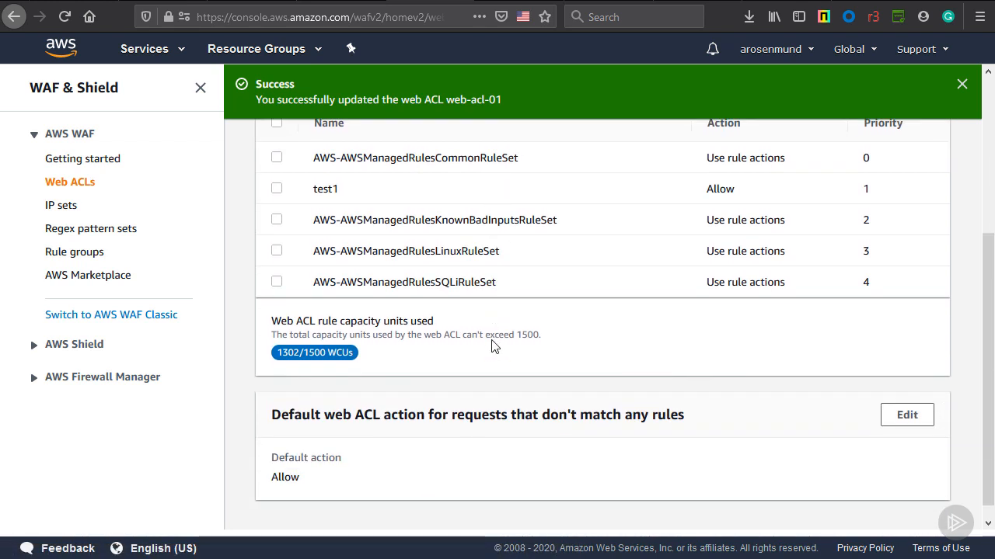
pyautogui.scroll(-1, 894, 404)
pyautogui.click(906, 398)
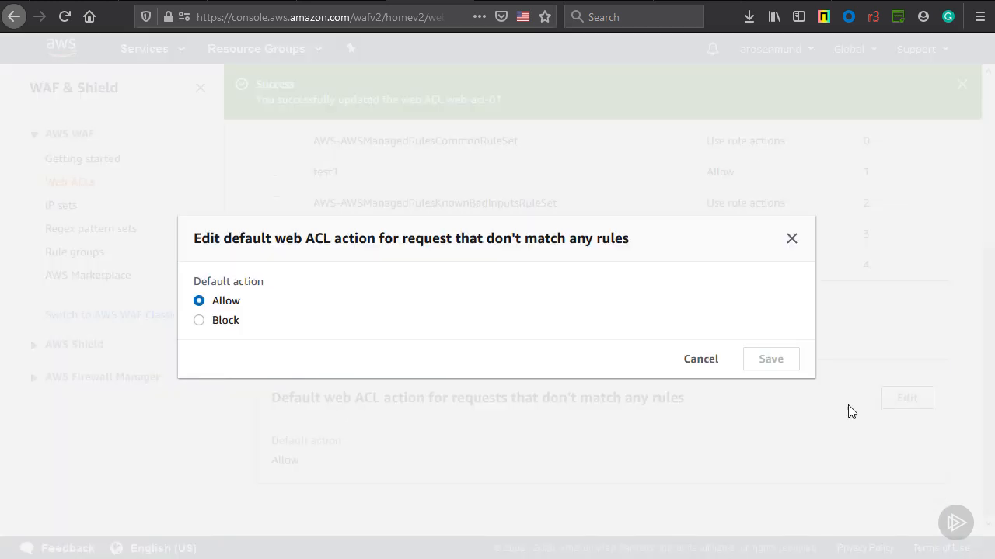
pyautogui.click(199, 320)
pyautogui.click(777, 372)
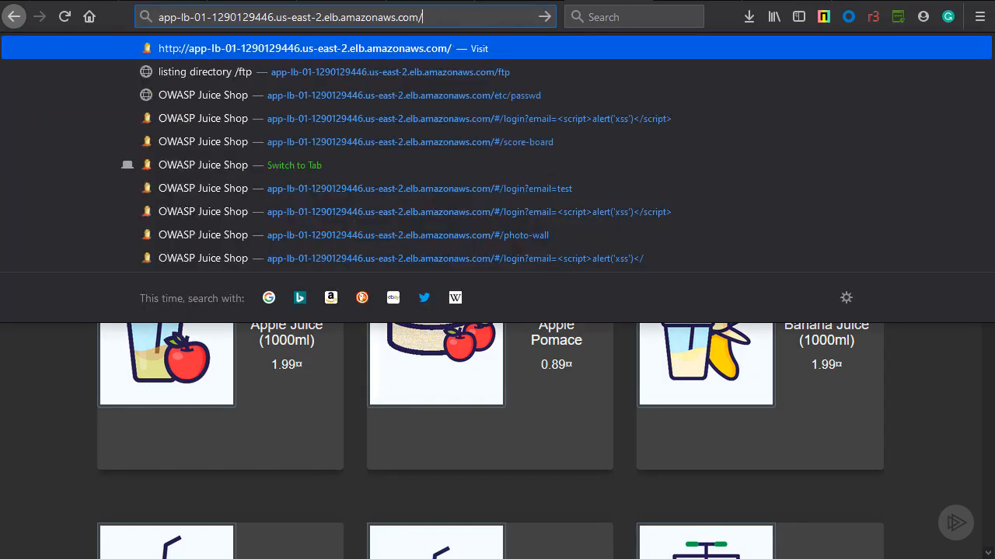
# - Test access to the Juice Shop's ftp path through the load balancer and recheck the web ACL's default action
pyautogui.write('ftp')
pyautogui.press('Return')
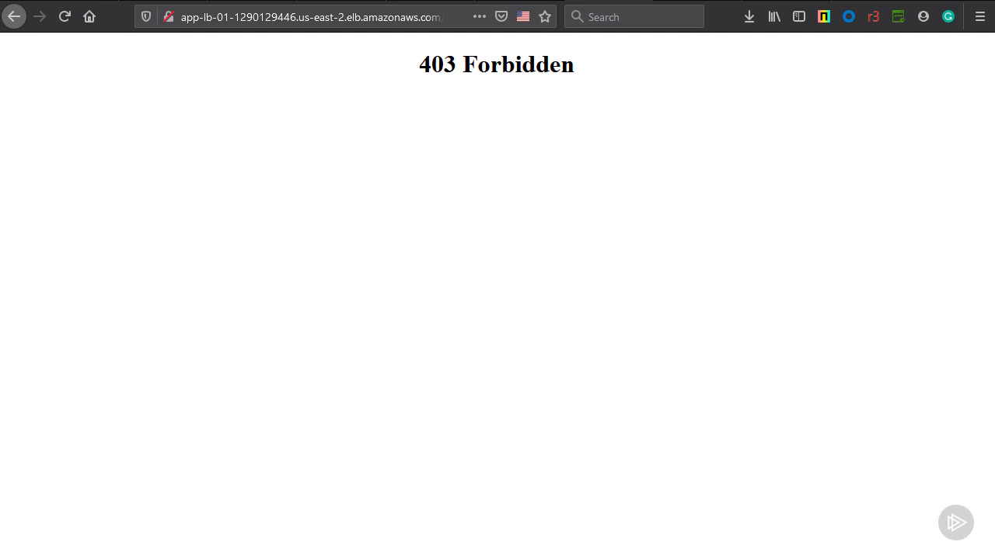
pyautogui.click(14, 17)
pyautogui.scroll(-2, 484, 349)
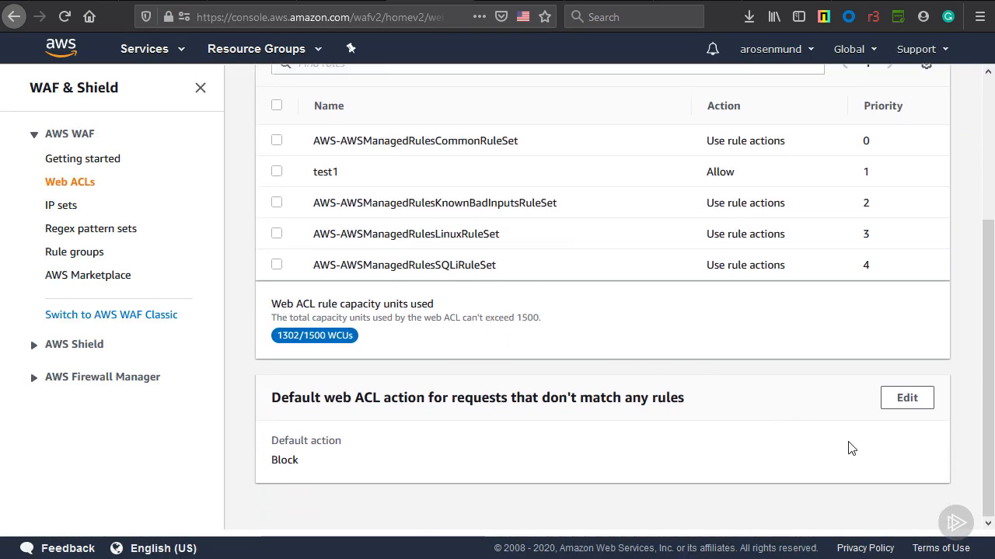
# - Create a regex pattern set named testset in US East (Ohio) containing the pattern /*\.bak*
pyautogui.click(67, 23)
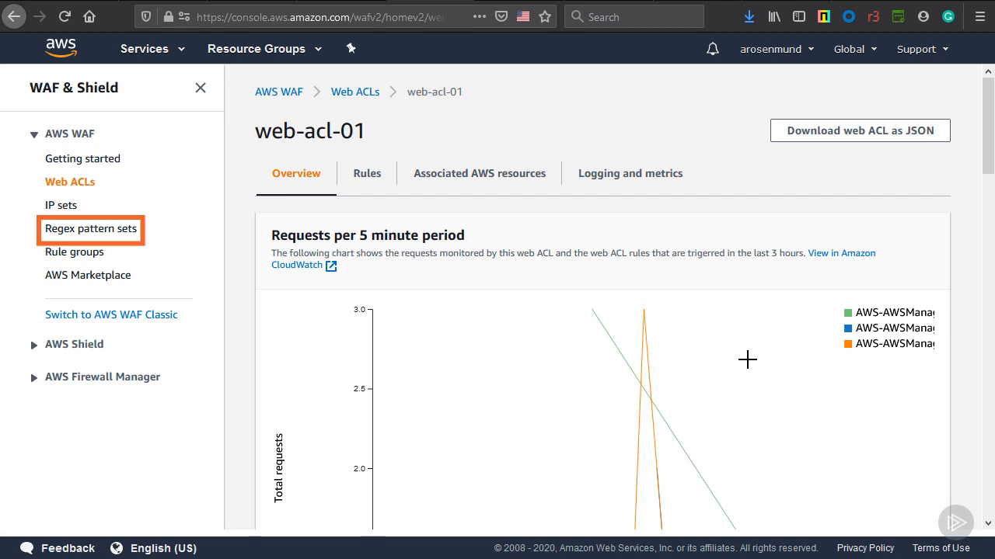
pyautogui.click(105, 231)
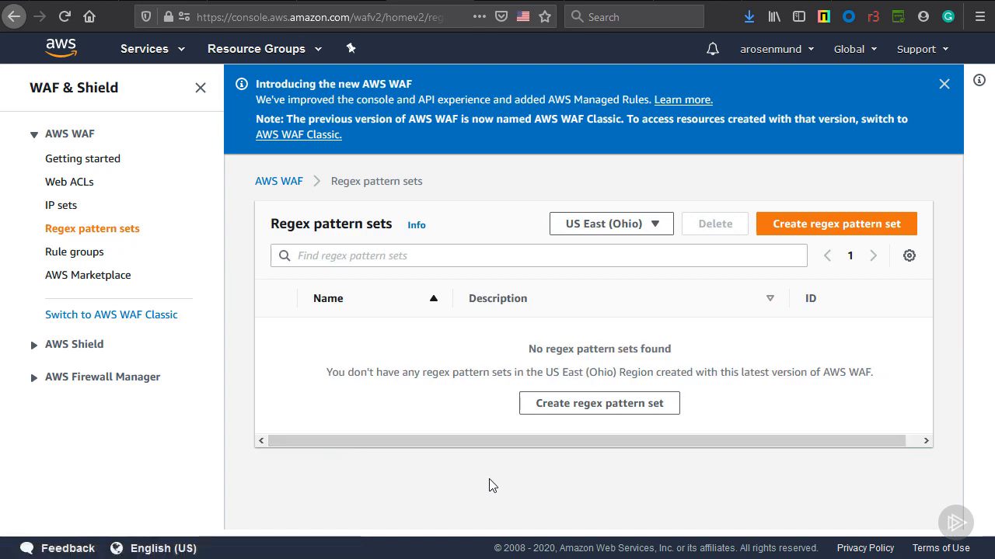
pyautogui.click(651, 403)
pyautogui.click(174, 266)
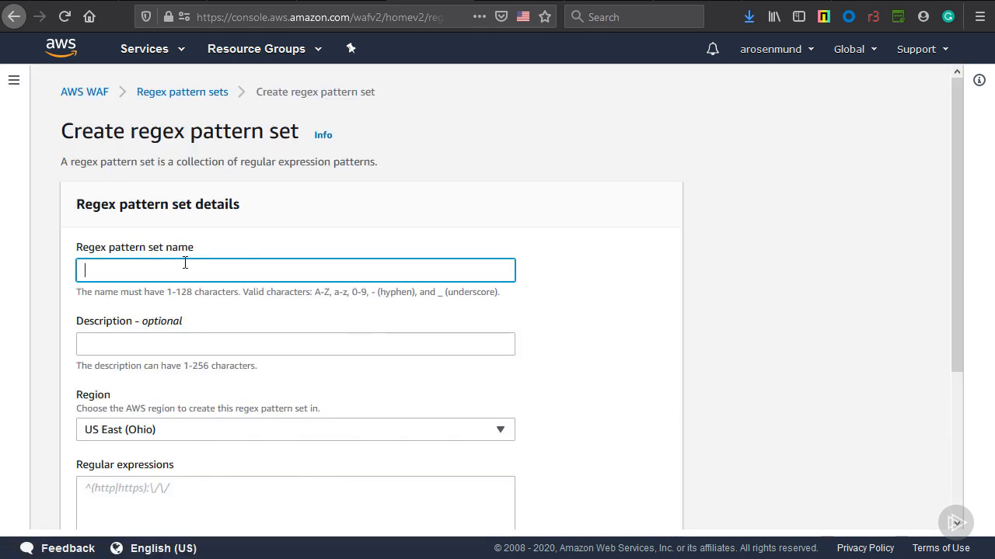
pyautogui.write('testset')
pyautogui.scroll(-3, 395, 400)
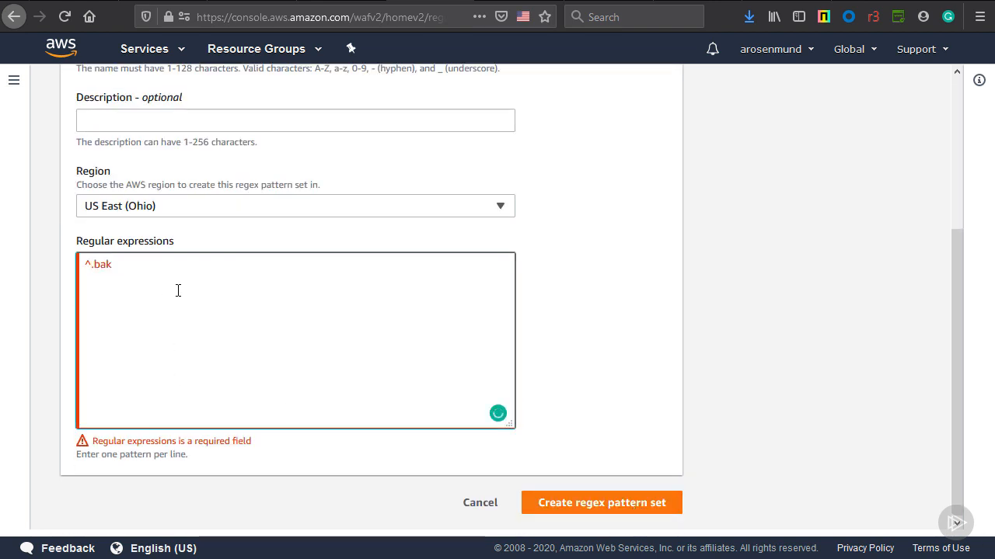
pyautogui.press('BackSpace')
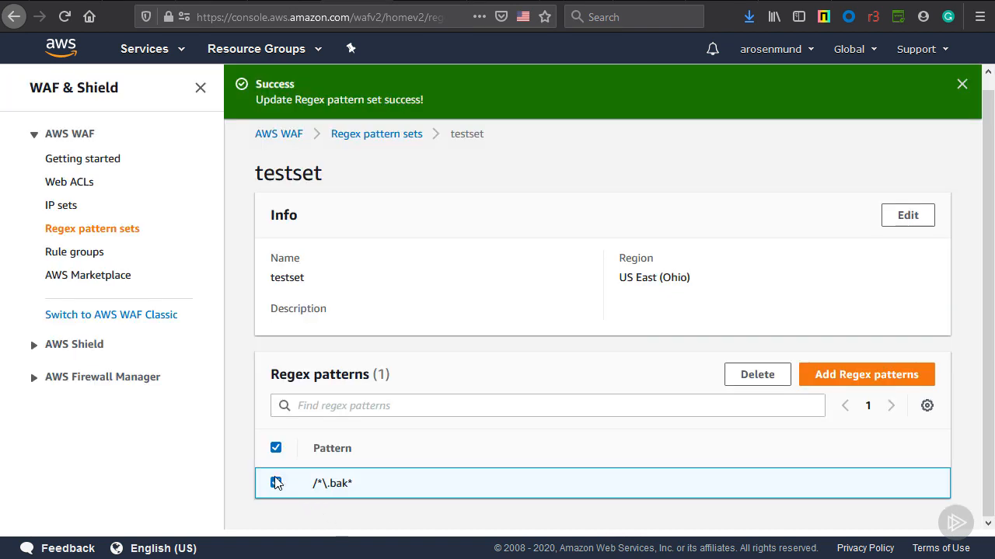
pyautogui.click(276, 482)
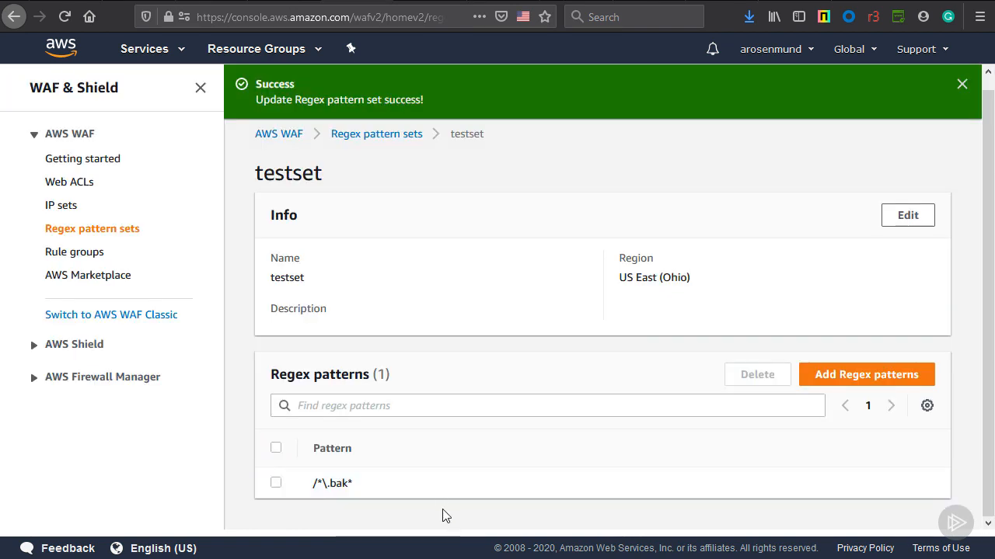
# - Open the test1 rule of the web-acl-01 web ACL for editing
pyautogui.click(81, 182)
pyautogui.click(339, 344)
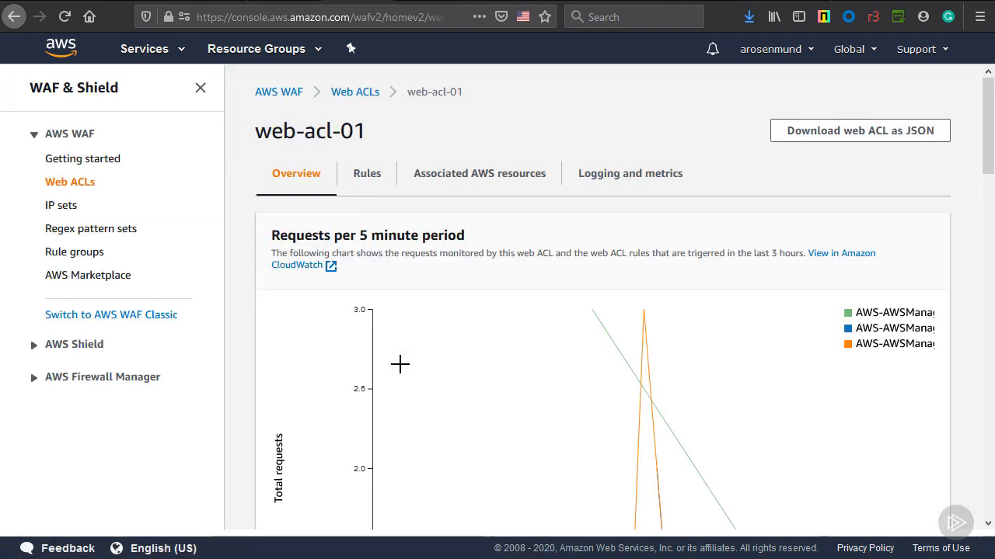
pyautogui.click(357, 175)
pyautogui.click(341, 375)
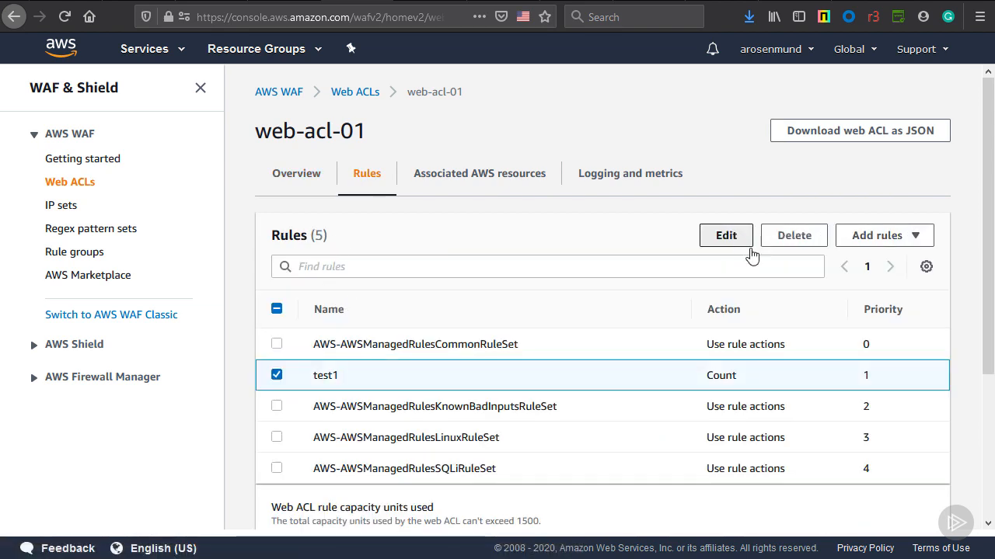
pyautogui.click(742, 240)
# - Make the test1 rule match requests whose URI path matches a pattern from the regex pattern set testset
pyautogui.scroll(-2, 309, 352)
pyautogui.click(317, 340)
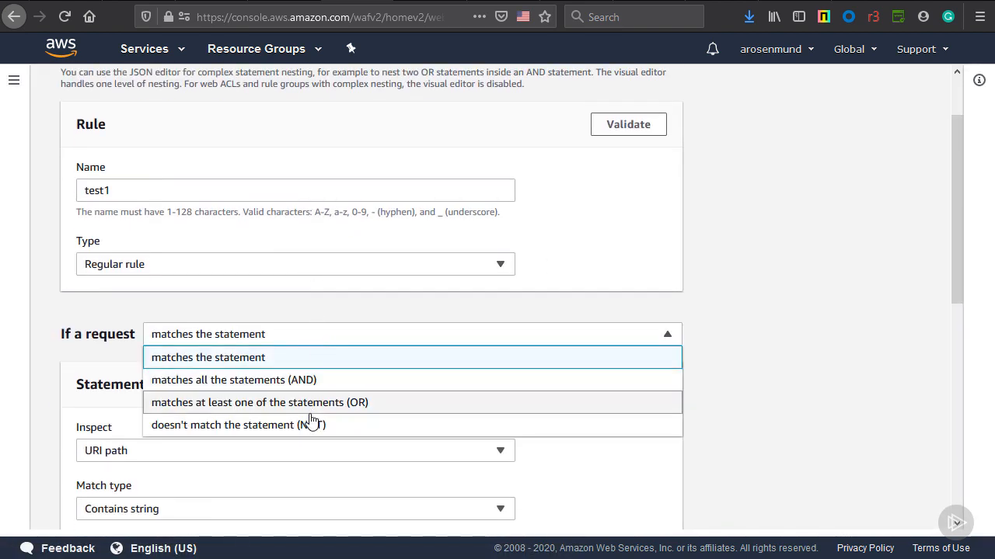
pyautogui.click(314, 367)
pyautogui.scroll(-3, 311, 358)
pyautogui.click(207, 203)
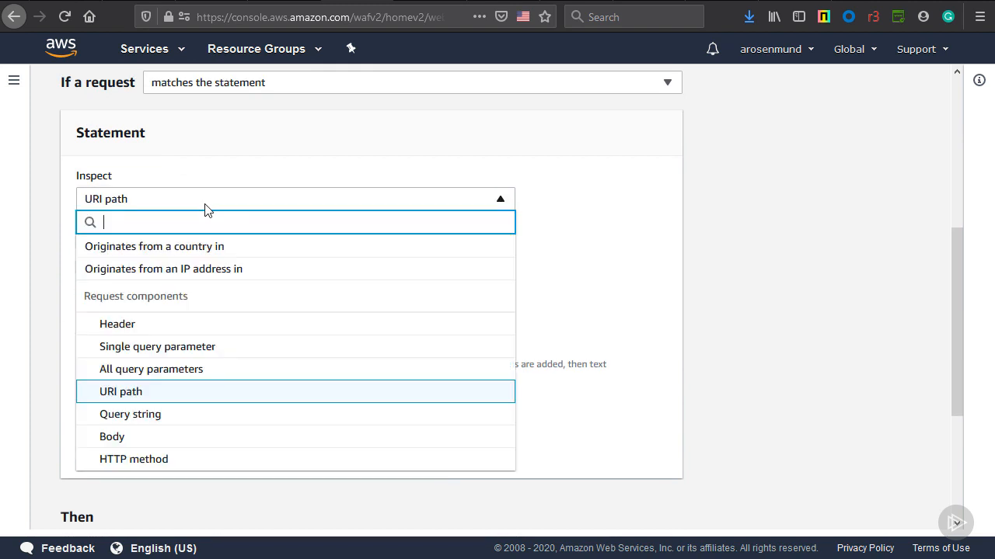
pyautogui.click(208, 205)
pyautogui.click(171, 260)
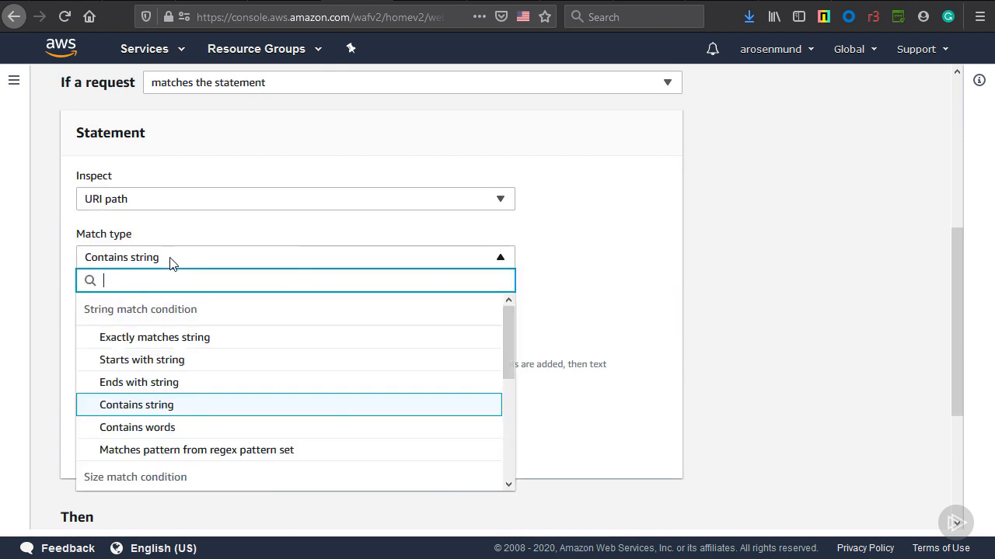
pyautogui.click(221, 452)
pyautogui.click(256, 317)
pyautogui.click(208, 361)
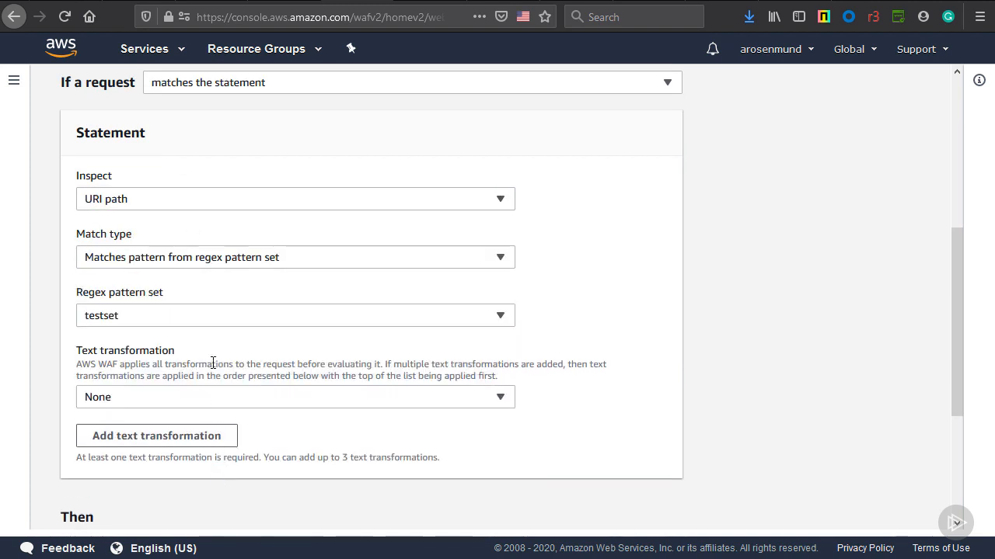
# - Set the test1 rule's action to Block and save the rule
pyautogui.scroll(-3, 240, 362)
pyautogui.scroll(-1, 283, 373)
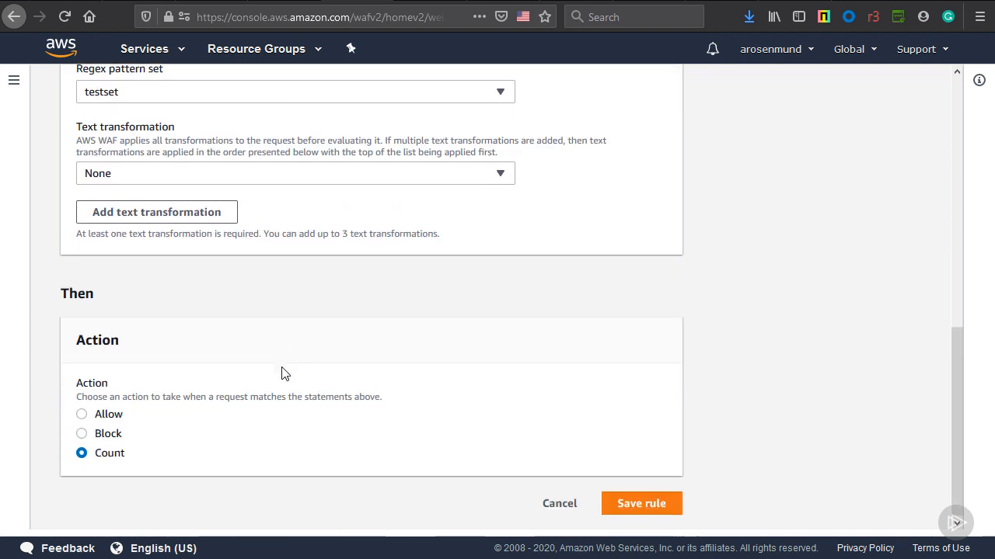
pyautogui.click(91, 433)
pyautogui.click(662, 507)
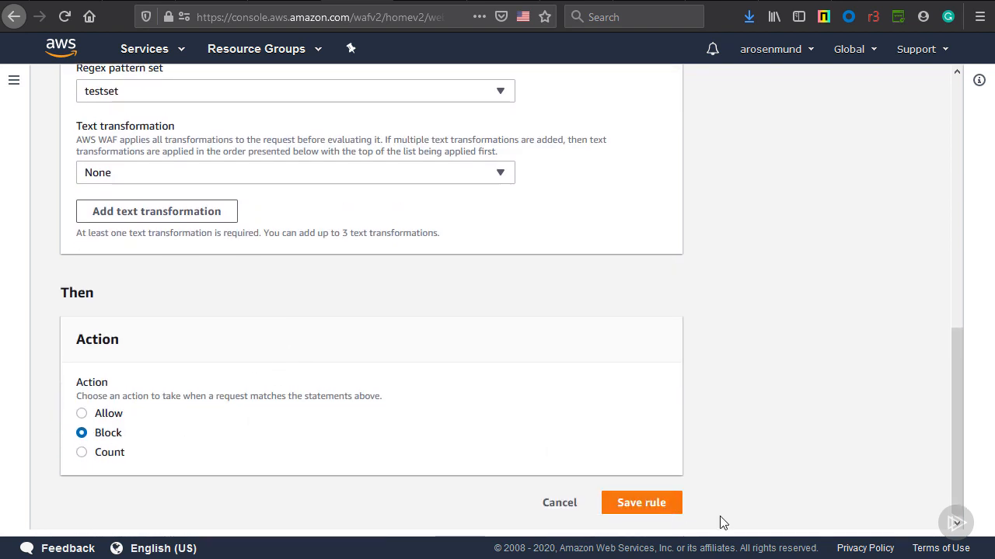
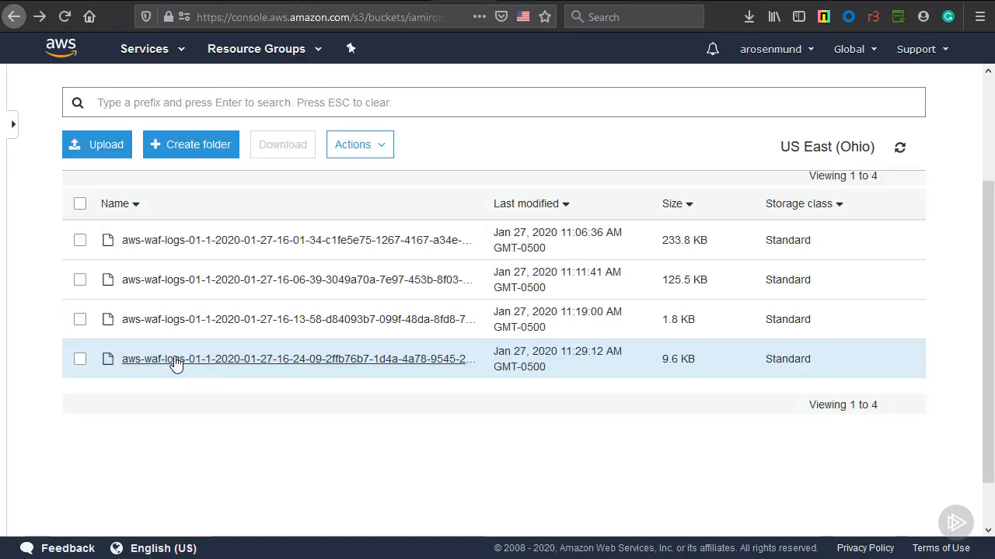
pyautogui.click(173, 360)
pyautogui.click(170, 241)
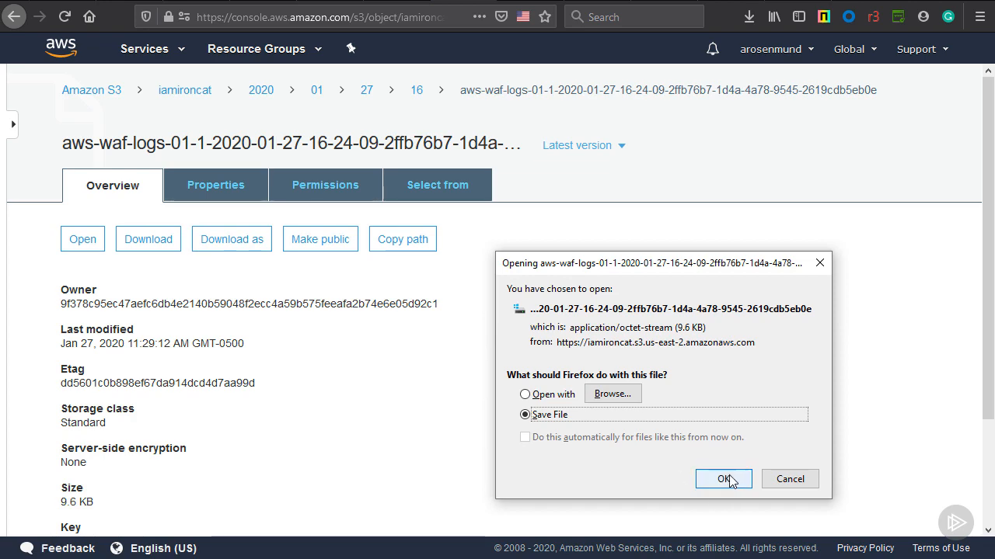
pyautogui.click(722, 478)
# - Show the downloaded WAF log in the A_Downloads folder and open it in Visual Studio Code
pyautogui.click(753, 25)
pyautogui.click(751, 40)
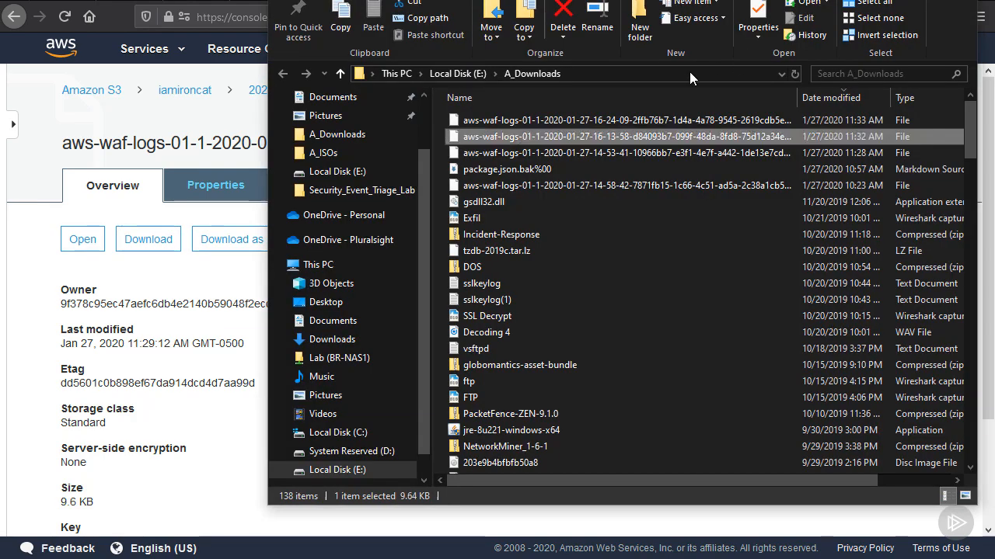
pyautogui.doubleClick(501, 122)
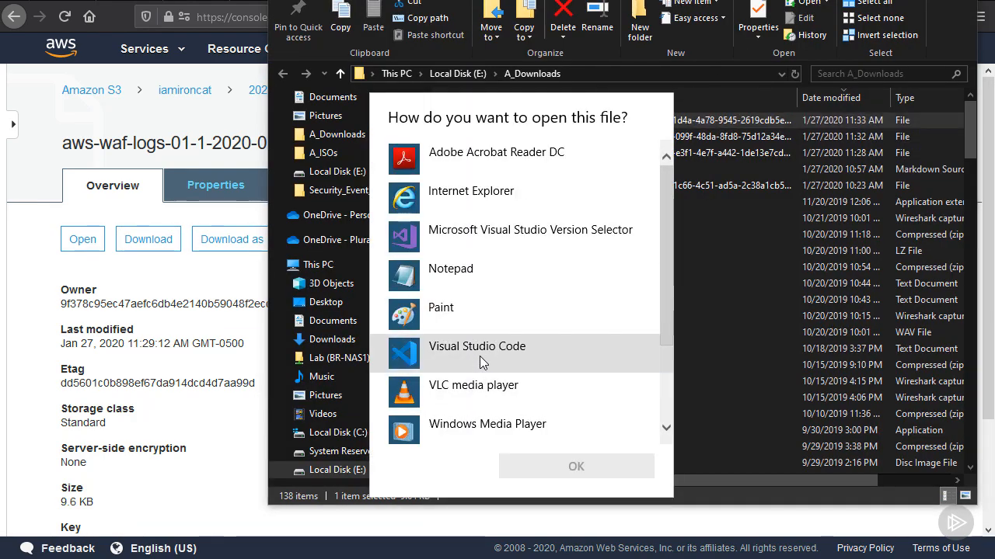
pyautogui.click(459, 355)
pyautogui.click(559, 470)
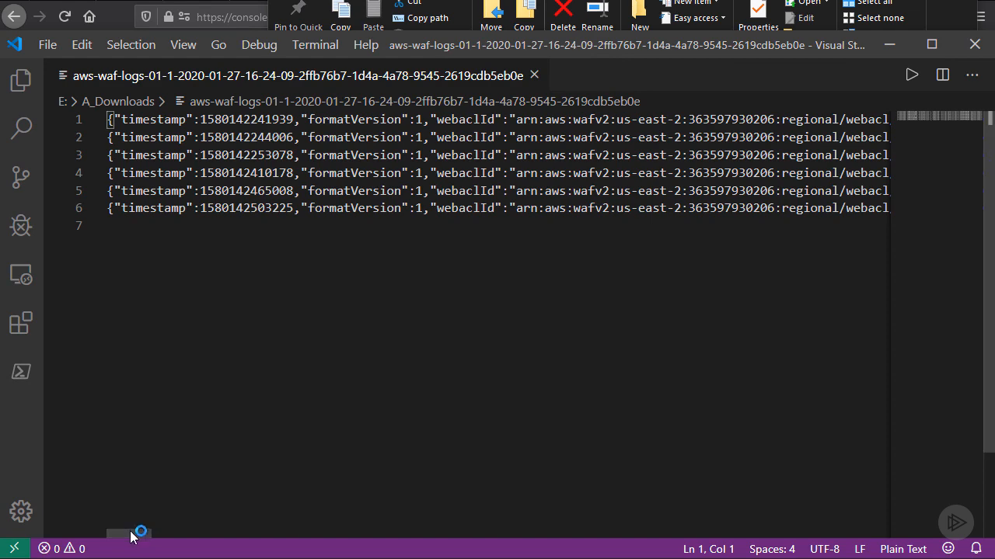
# - Examine the terminating rule IDs and requested URIs in the WAF log entries
pyautogui.moveTo(127, 533); pyautogui.dragTo(175, 535)
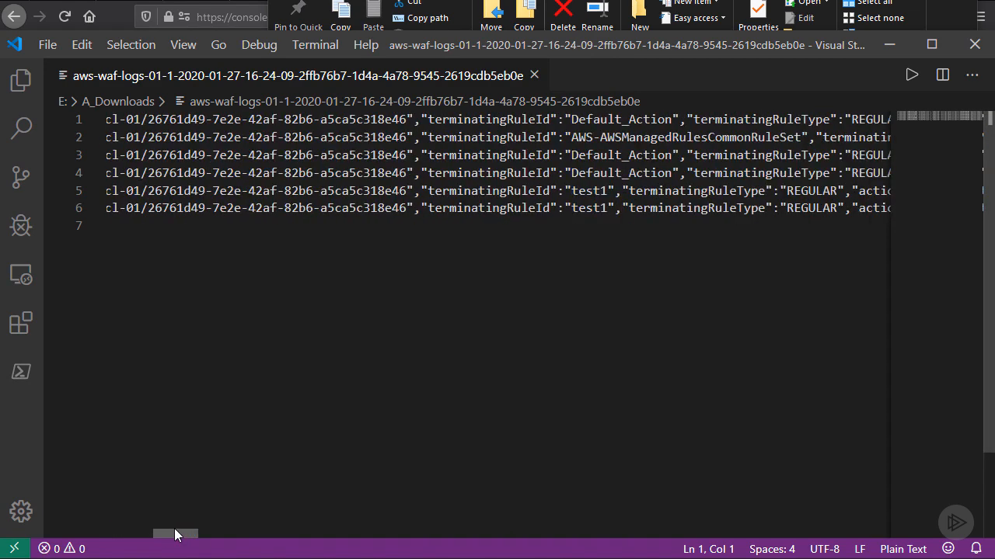
pyautogui.moveTo(175, 534)
pyautogui.mouseDown()
pyautogui.moveTo(213, 523)
pyautogui.moveTo(357, 522)
pyautogui.mouseUp()
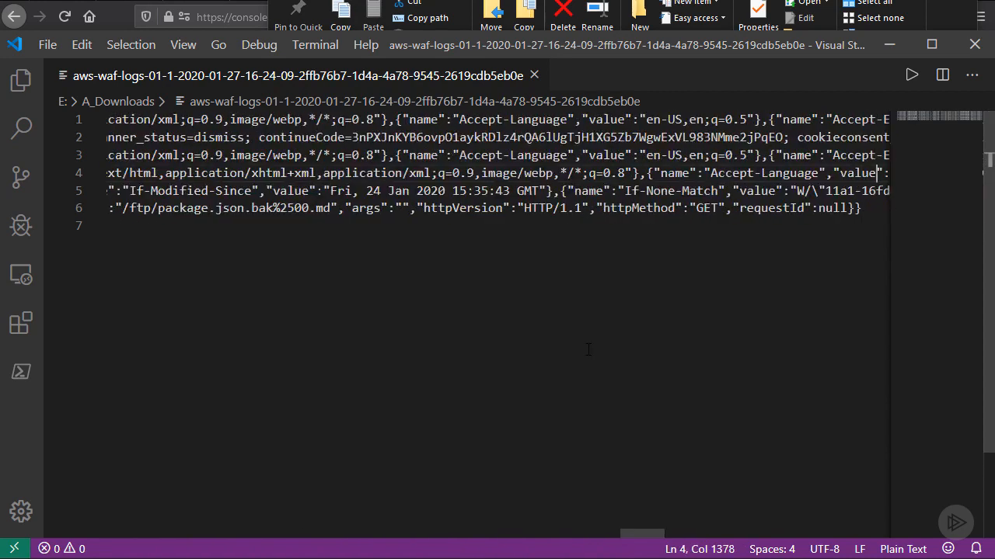
pyautogui.press('Right')
pyautogui.press('Right')
pyautogui.press('Right')
pyautogui.press('Right')
pyautogui.press('Right')
pyautogui.press('Right')
pyautogui.press('Right')
pyautogui.press('Right')
pyautogui.press('Right')
pyautogui.press('Right')
pyautogui.press('Right')
pyautogui.press('Right')
pyautogui.press('Right')
pyautogui.press('Right')
pyautogui.press('Right')
pyautogui.press('Right')
pyautogui.press('Right')
pyautogui.press('Right')
pyautogui.press('Right')
pyautogui.press('Right')
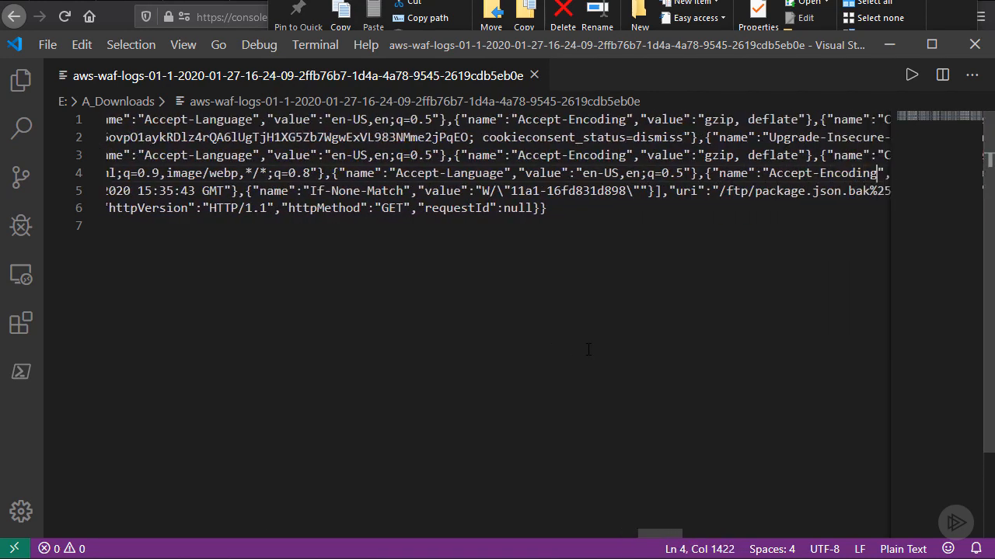
pyautogui.press('Right')
pyautogui.press('Right')
pyautogui.press('Right')
pyautogui.press('Right')
pyautogui.press('Right')
pyautogui.press('Right')
pyautogui.press('Right')
pyautogui.press('Right')
pyautogui.press('Right')
pyautogui.press('Right')
pyautogui.press('Right')
pyautogui.press('Right')
pyautogui.press('Right')
pyautogui.press('Right')
pyautogui.press('Right')
pyautogui.press('Right')
pyautogui.press('Right')
pyautogui.press('Right')
pyautogui.press('Right')
pyautogui.press('Right')
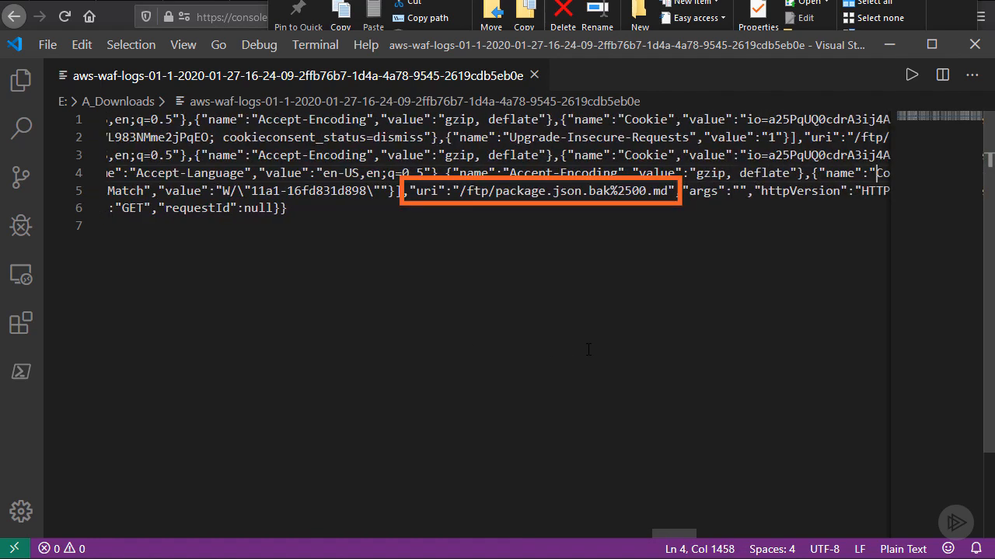